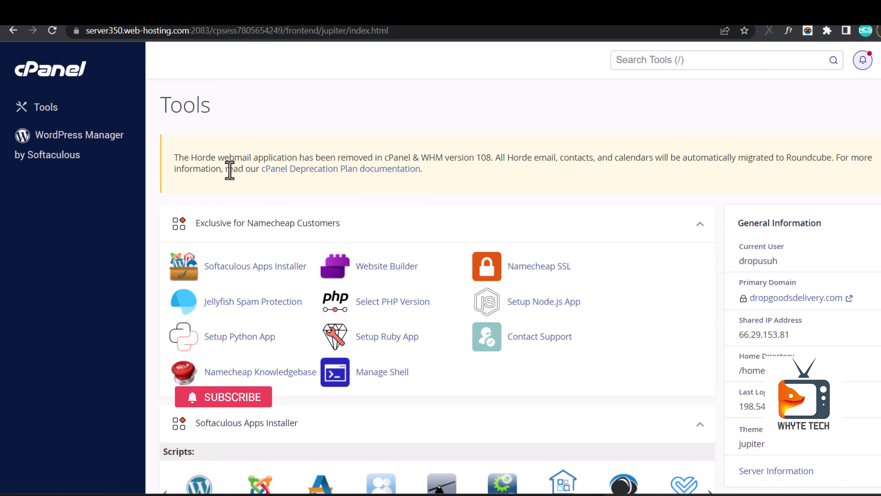
Launch the Softaculous Apps Installer and browse its catalogue, with WordPress first among Top Scripts
click(230, 270)
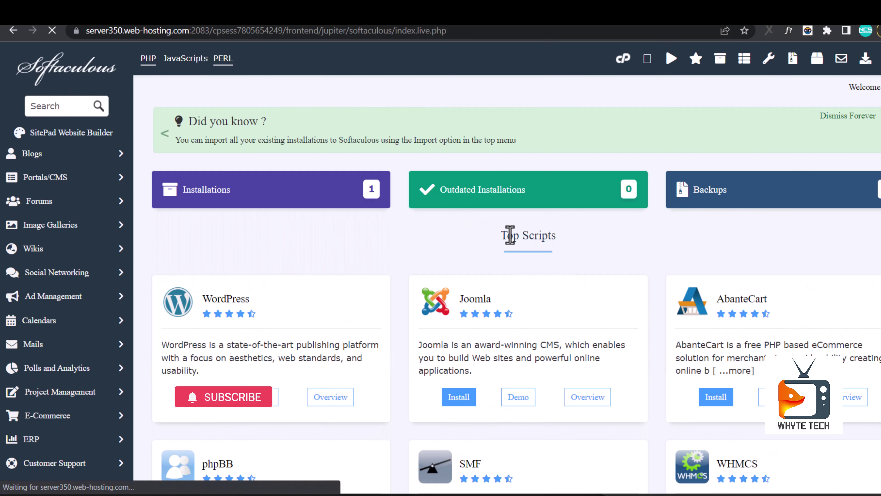
scroll(510, 236, down, 10)
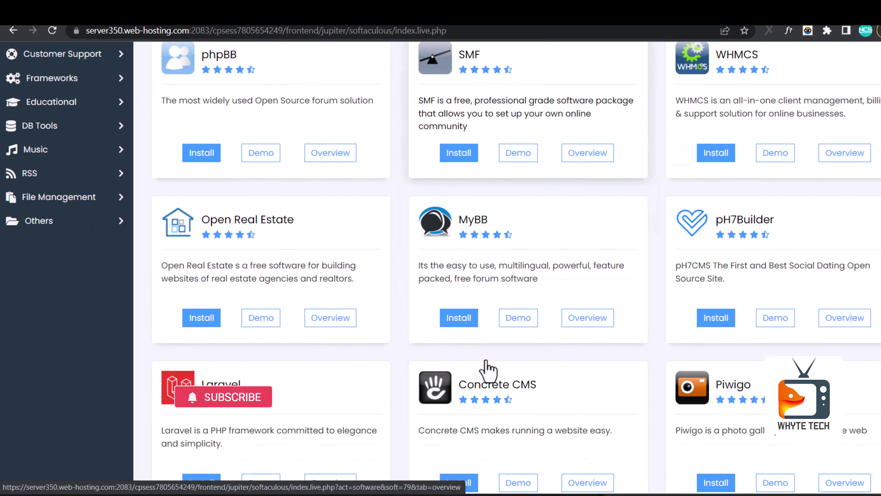
scroll(486, 366, up, 10)
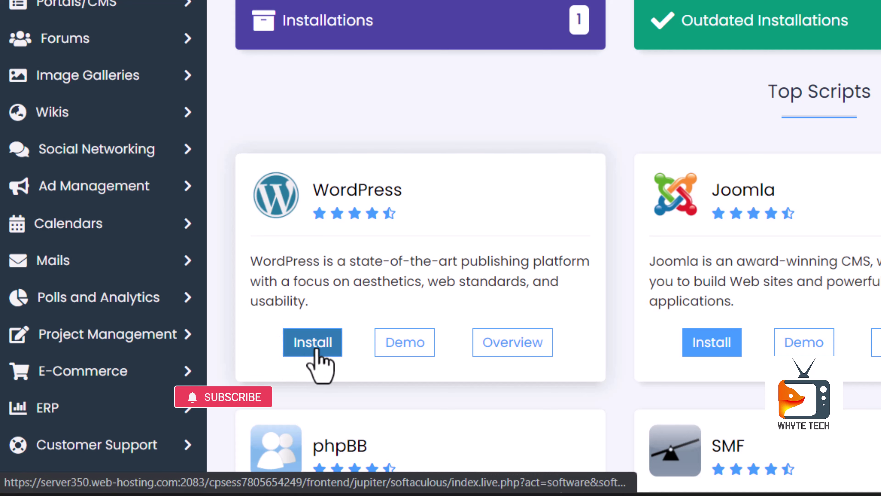
click(316, 347)
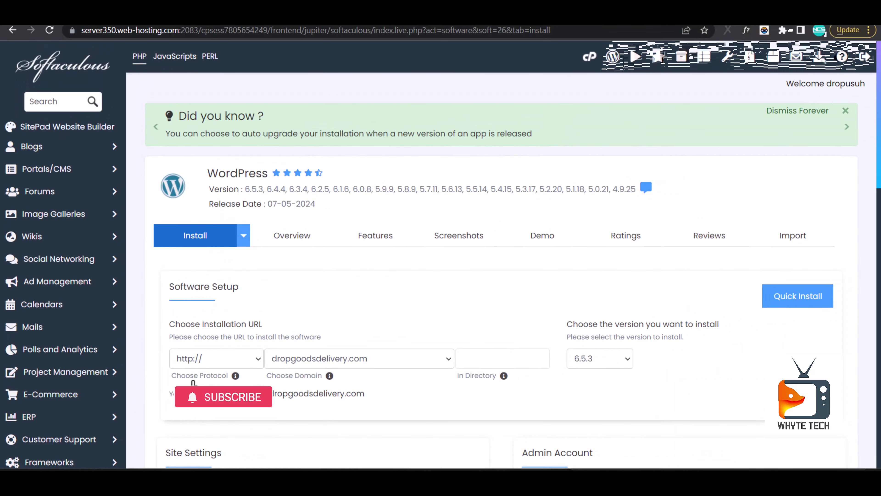
click(194, 383)
scroll(215, 364, down, 5)
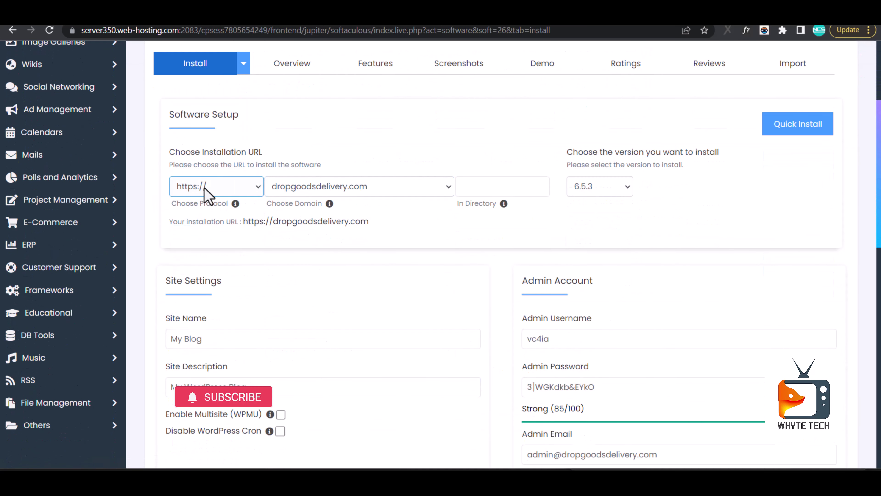
click(308, 190)
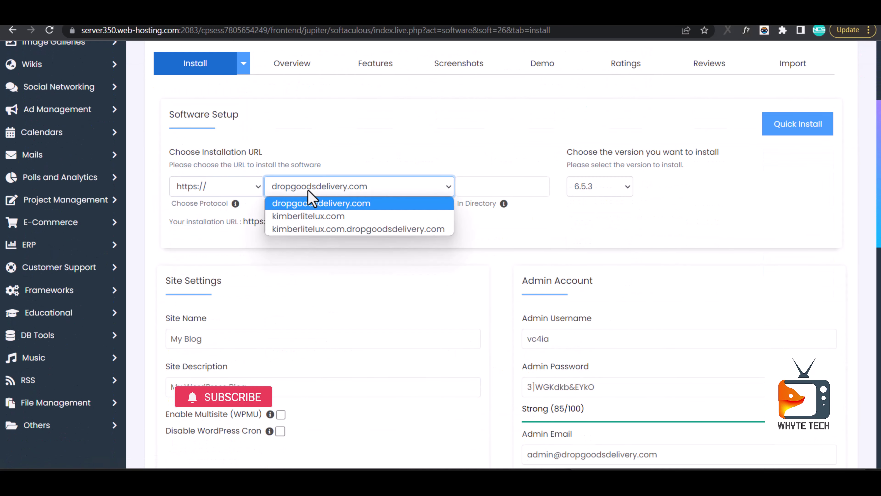
click(302, 218)
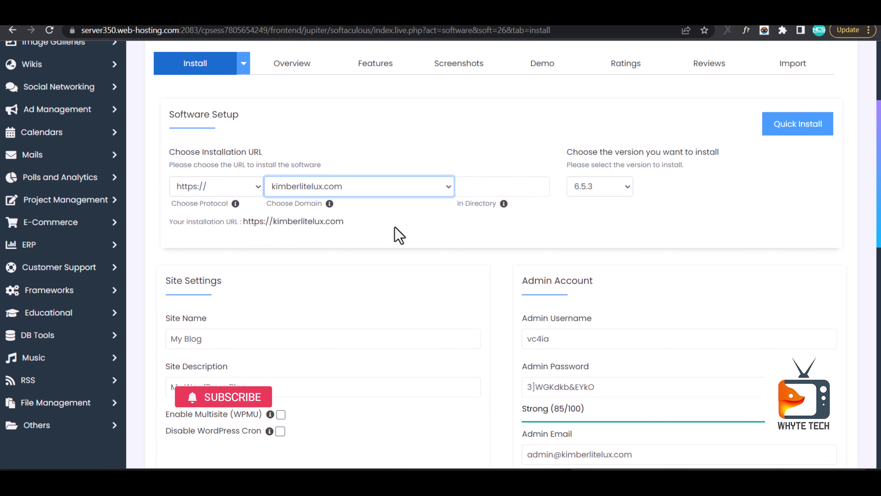
Review the default site name 'My Blog', site description, admin username and generated password
scroll(393, 234, down, 3)
click(191, 228)
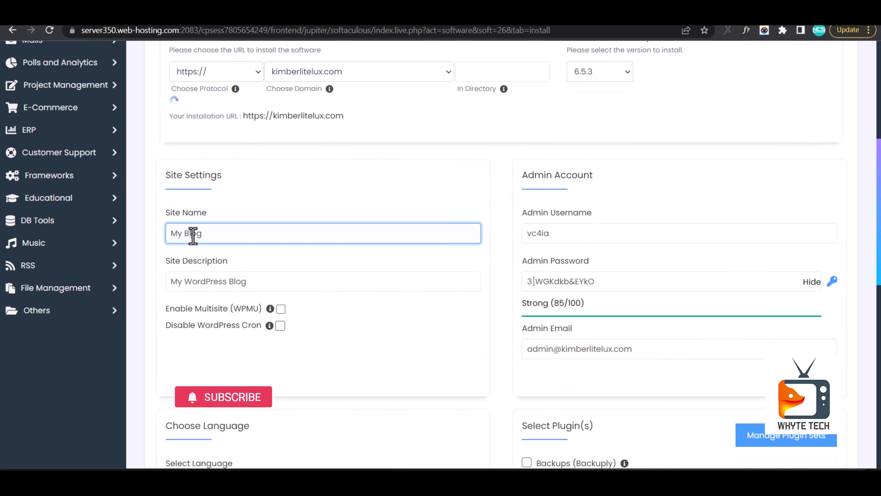
click(208, 279)
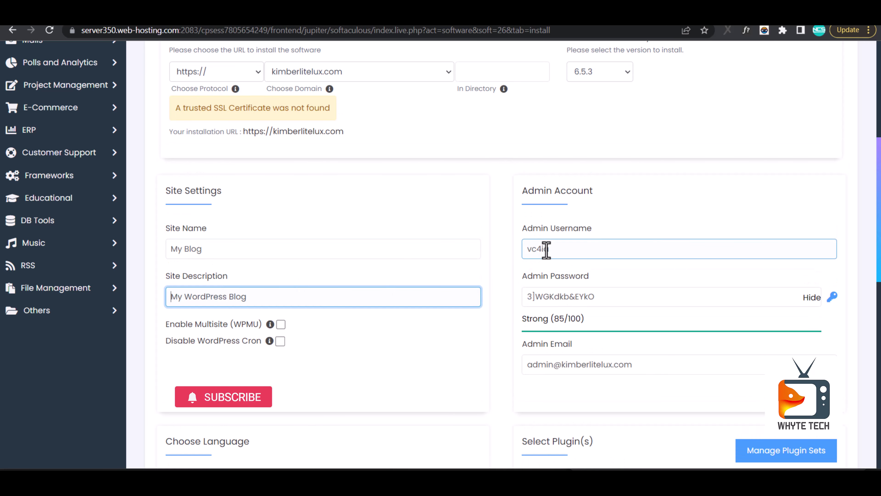
click(547, 249)
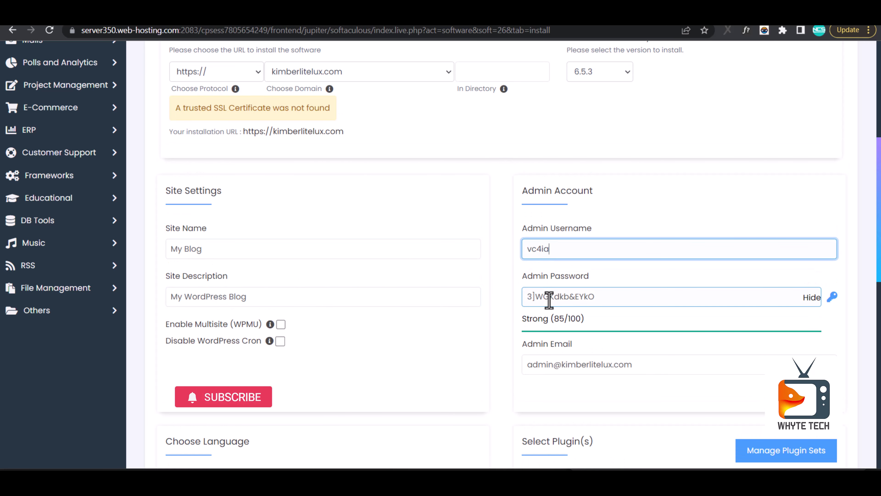
click(550, 298)
scroll(553, 350, down, 3)
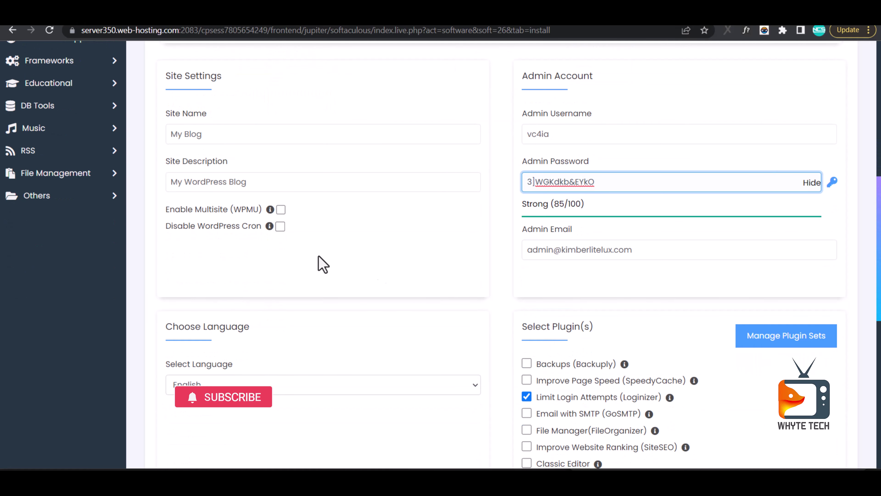
scroll(322, 264, up, 3)
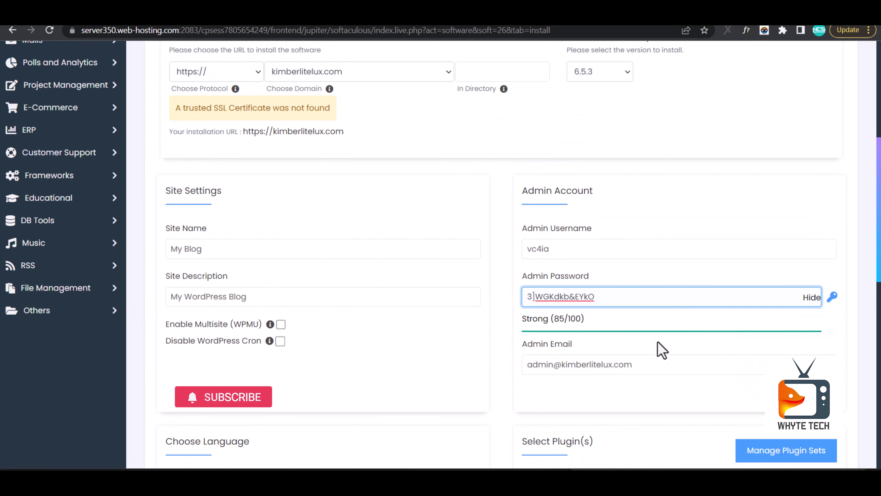
scroll(561, 335, down, 8)
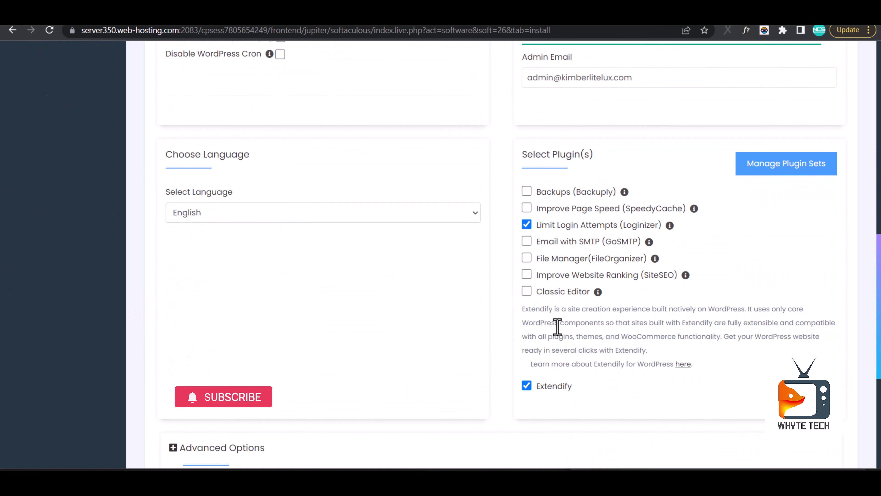
Untick the Limit Login Attempts (Loginizer) plugin and move down to the installation-details email field
click(527, 225)
scroll(587, 311, down, 7)
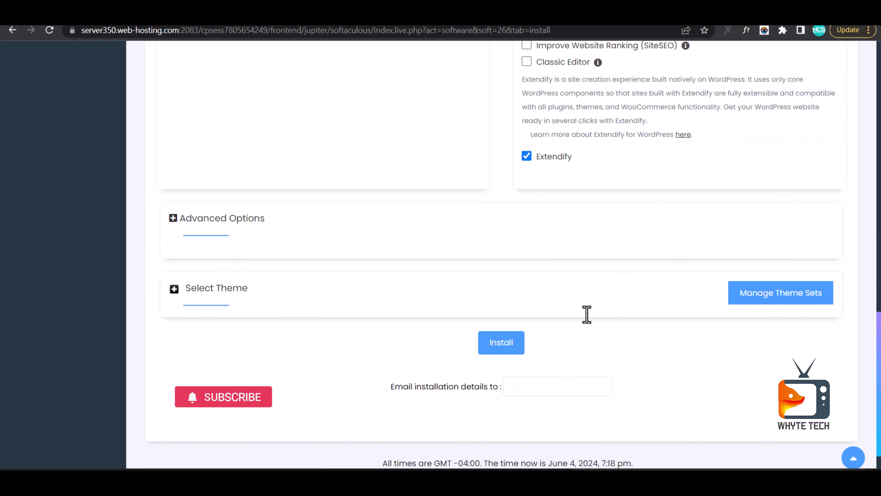
scroll(587, 314, down, 1)
click(555, 355)
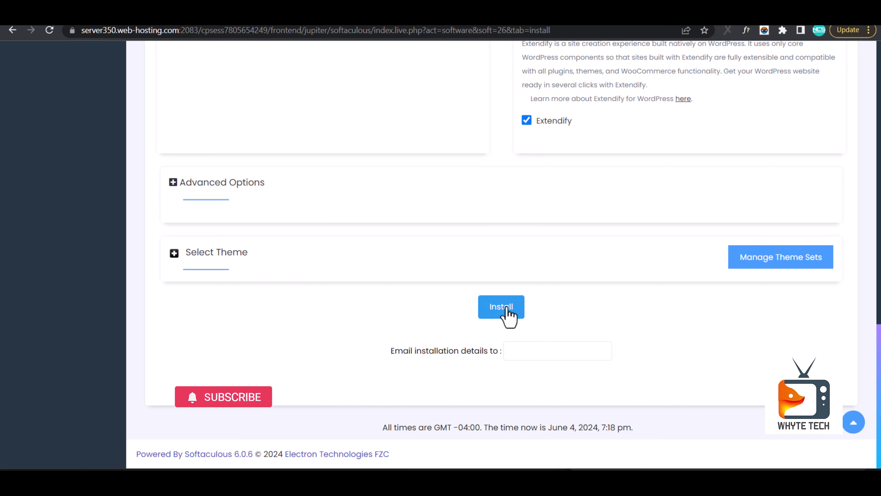
scroll(509, 315, up, 15)
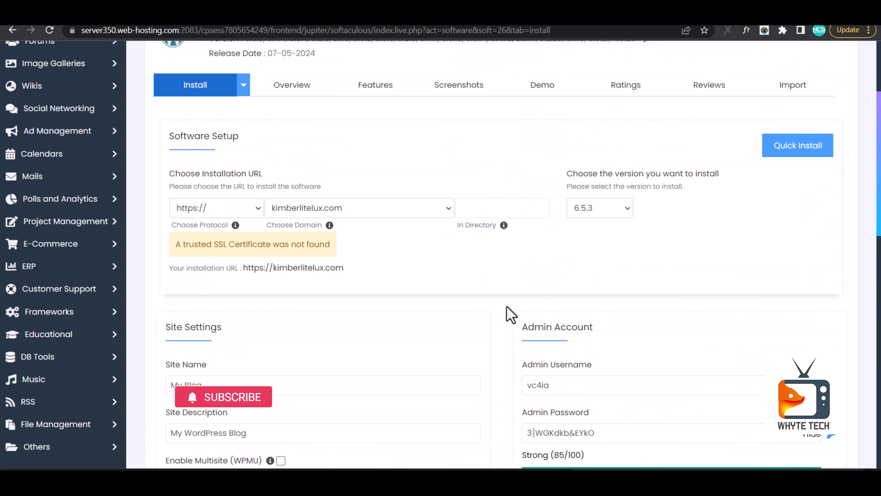
scroll(509, 314, down, 5)
scroll(508, 312, down, 2)
scroll(510, 314, up, 3)
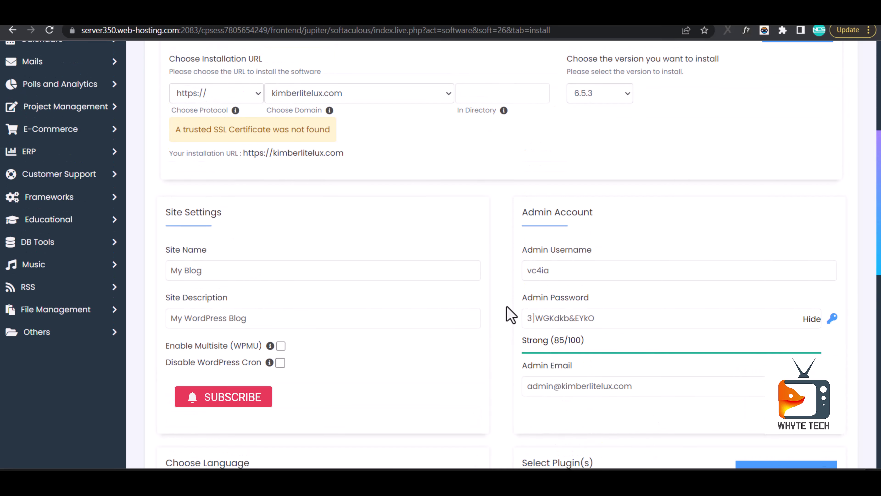
scroll(510, 314, down, 2)
scroll(356, 262, up, 4)
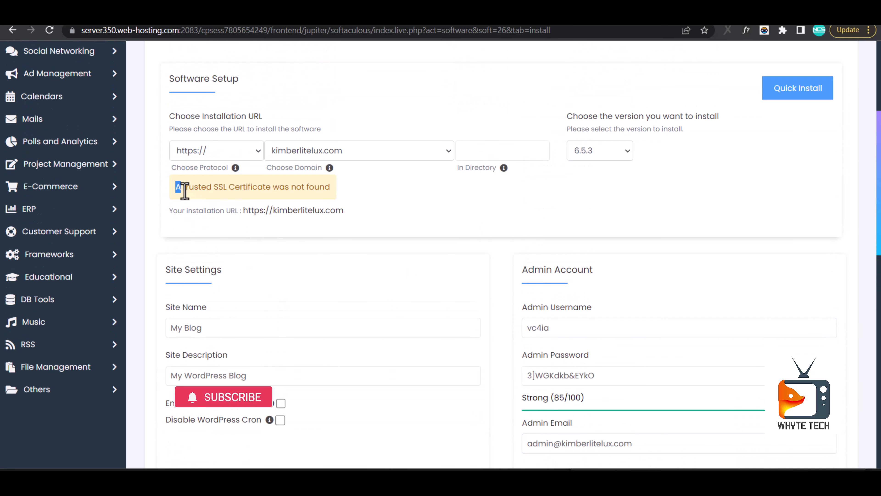
drag(184, 191, 295, 191)
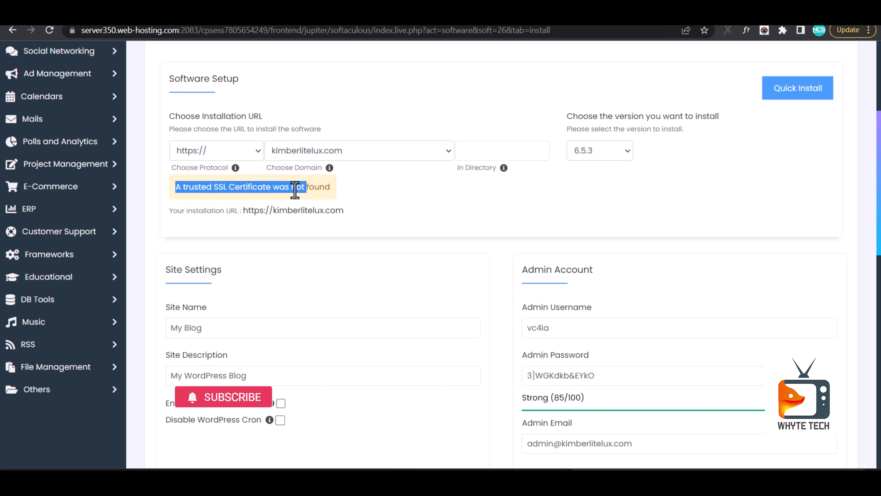
click(293, 190)
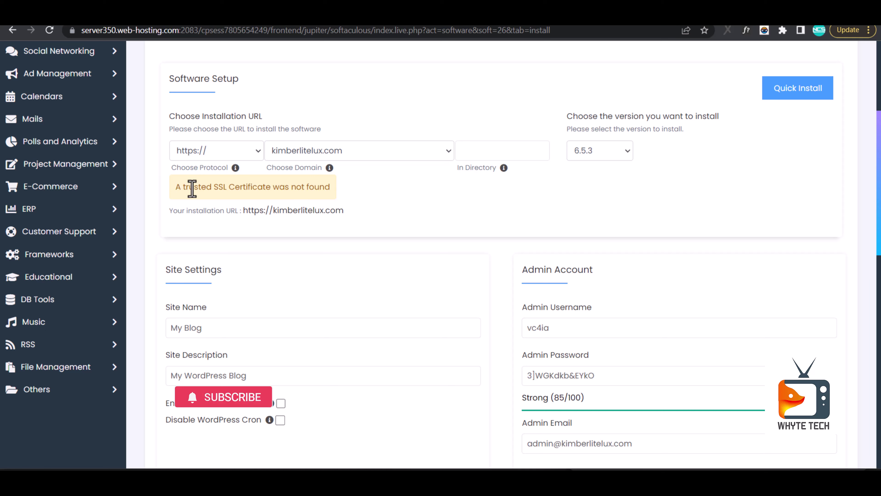
drag(186, 191, 226, 188)
click(225, 188)
drag(197, 188, 239, 188)
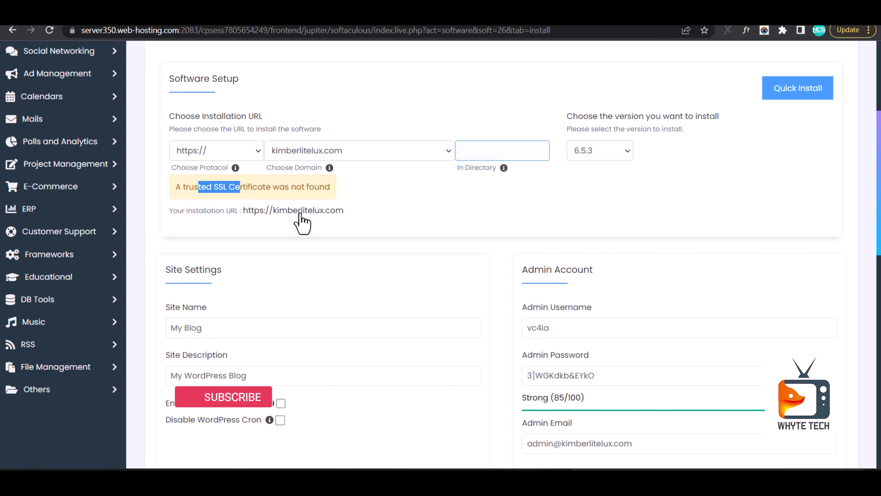
click(205, 187)
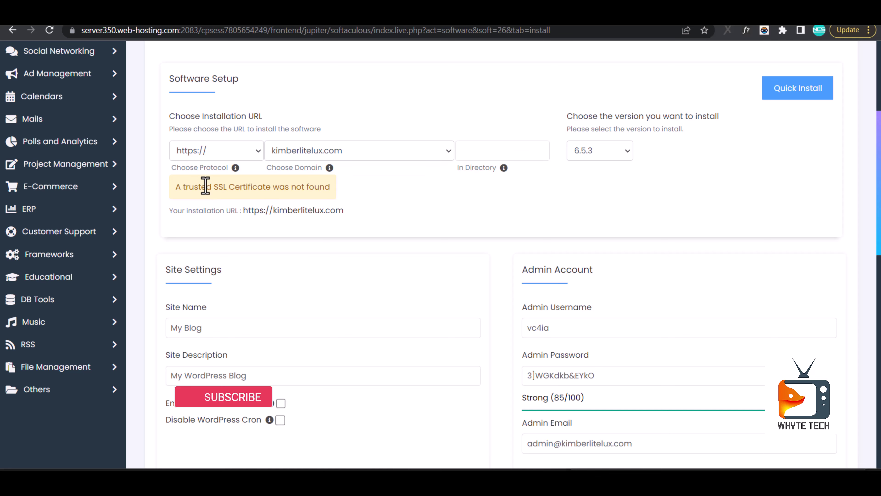
scroll(288, 309, down, 3)
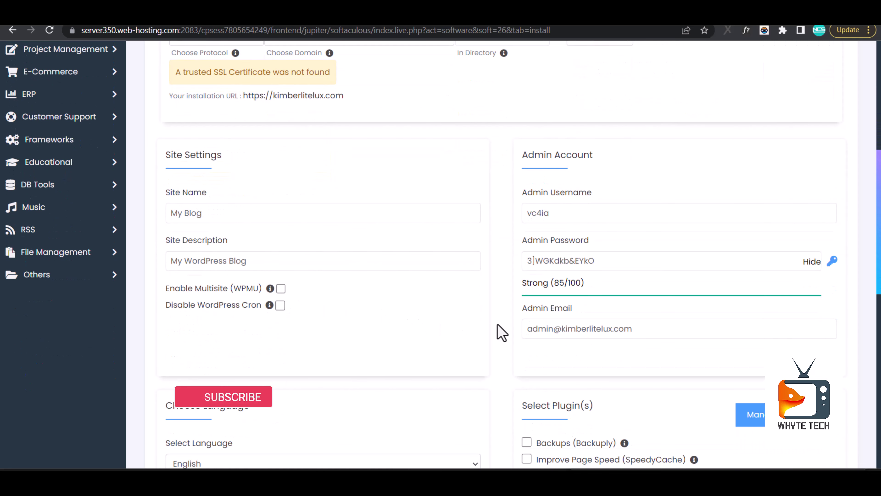
click(558, 332)
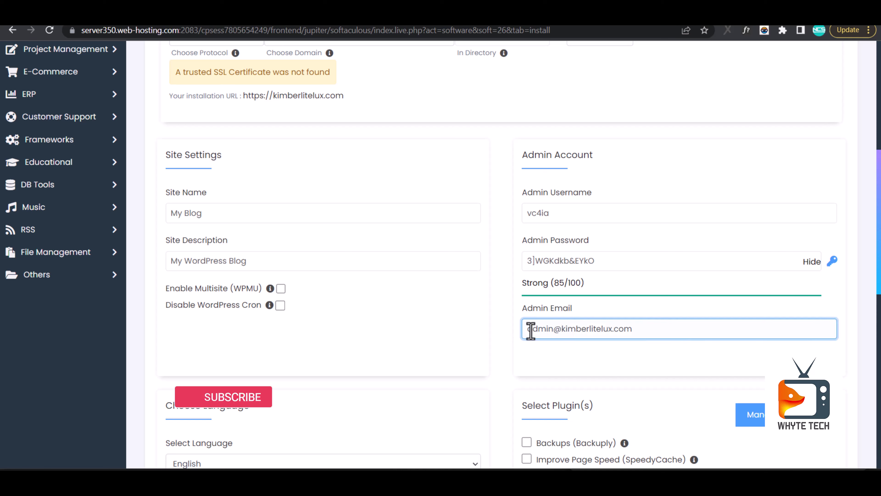
drag(526, 329, 637, 330)
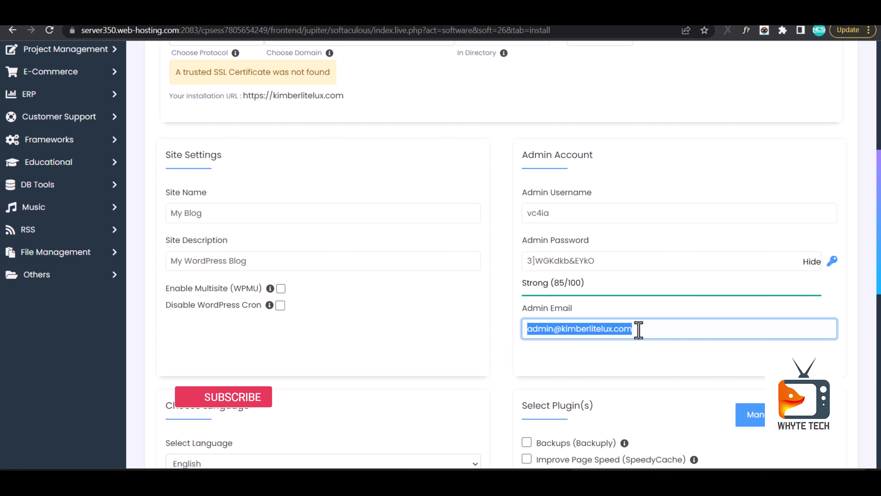
click(614, 330)
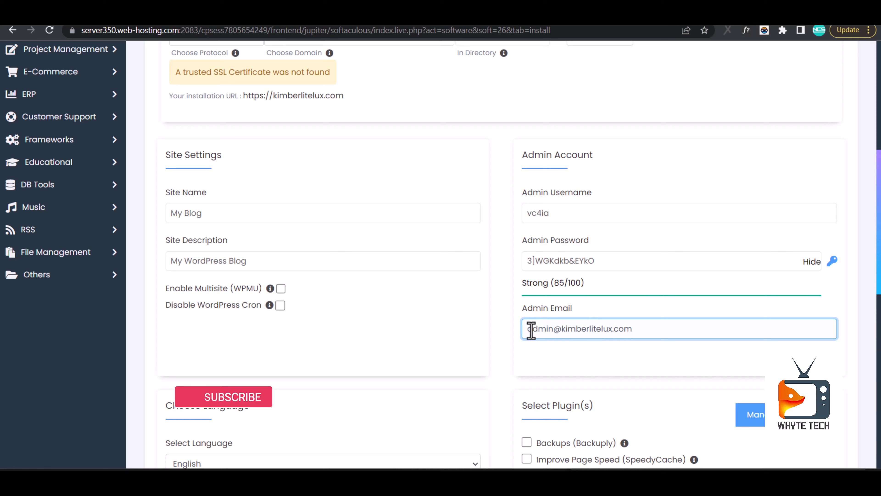
drag(532, 329, 645, 321)
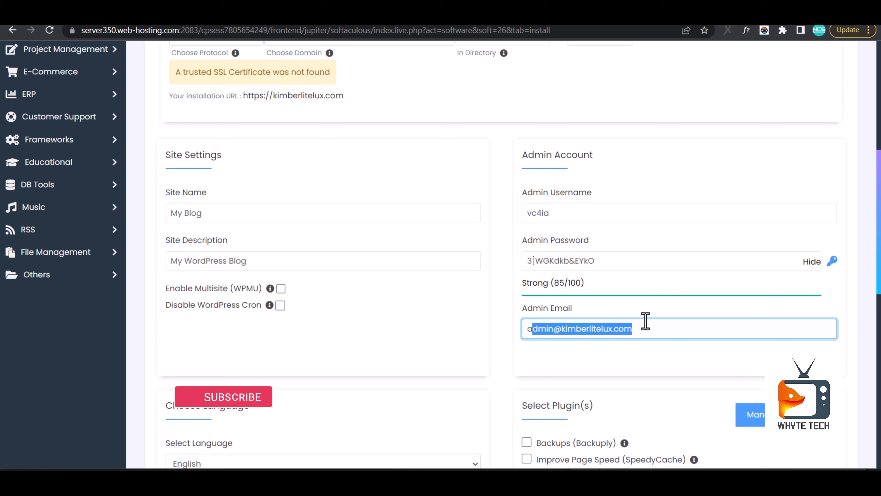
click(615, 331)
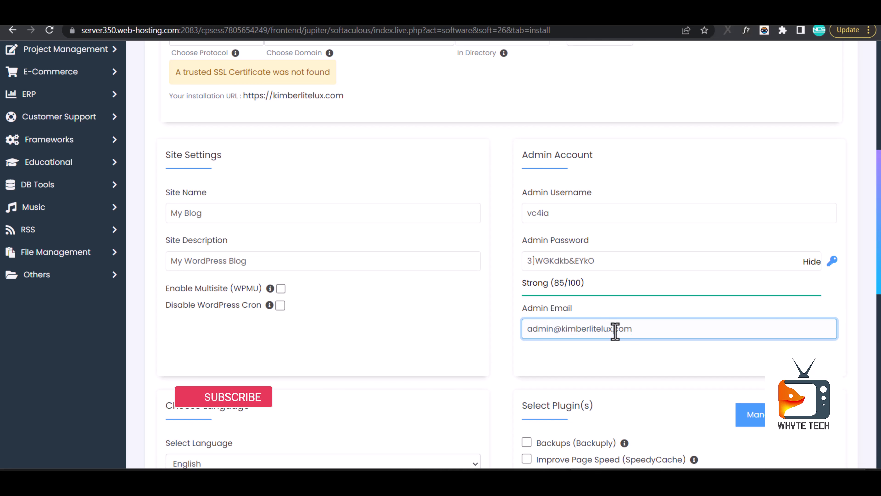
scroll(634, 357, down, 10)
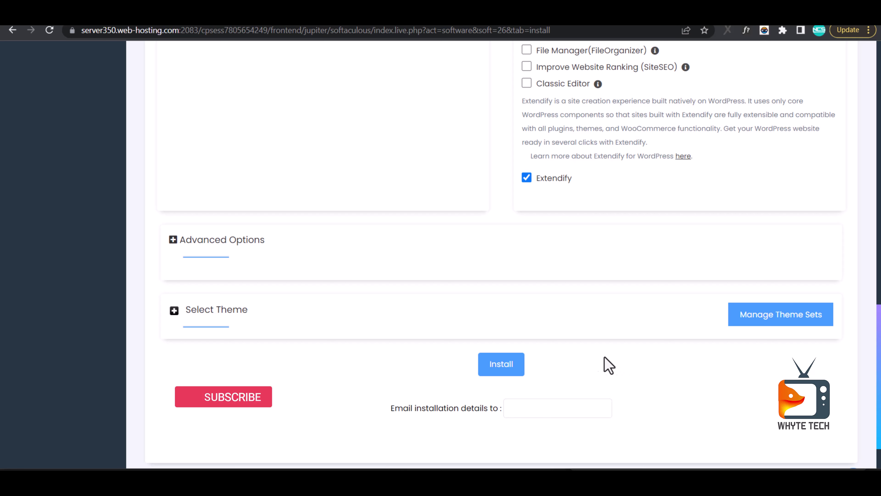
click(499, 364)
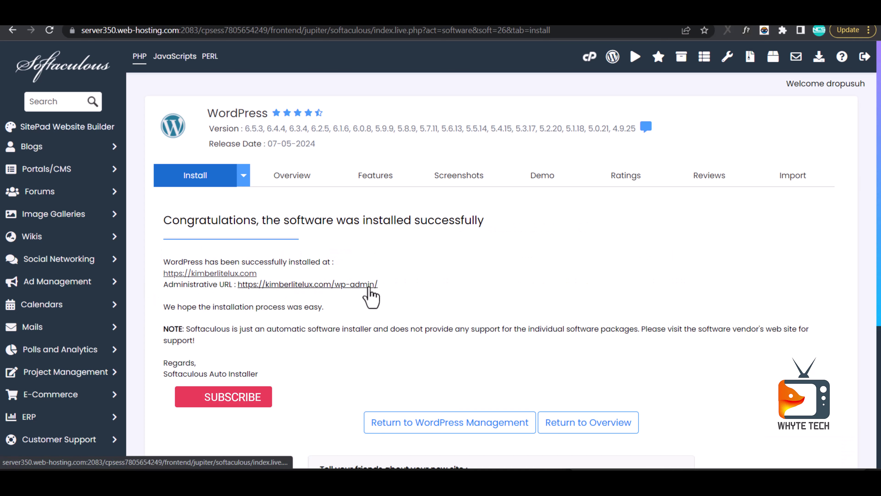
click(328, 284)
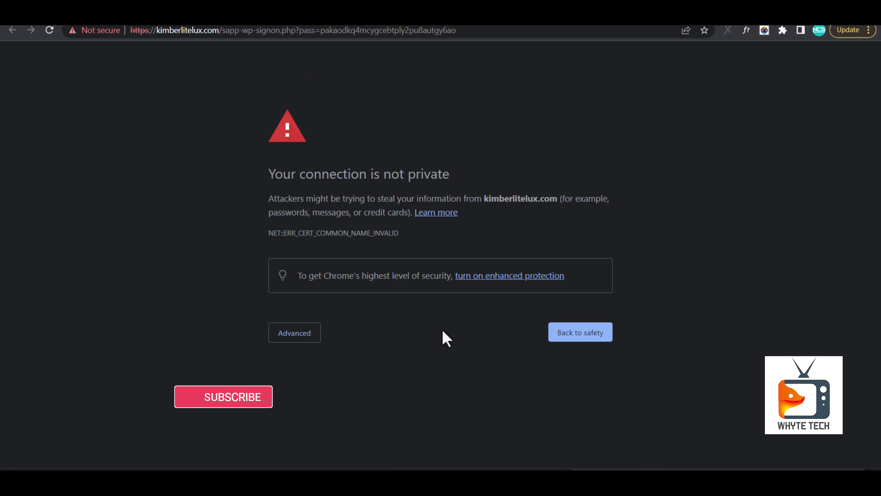
click(300, 341)
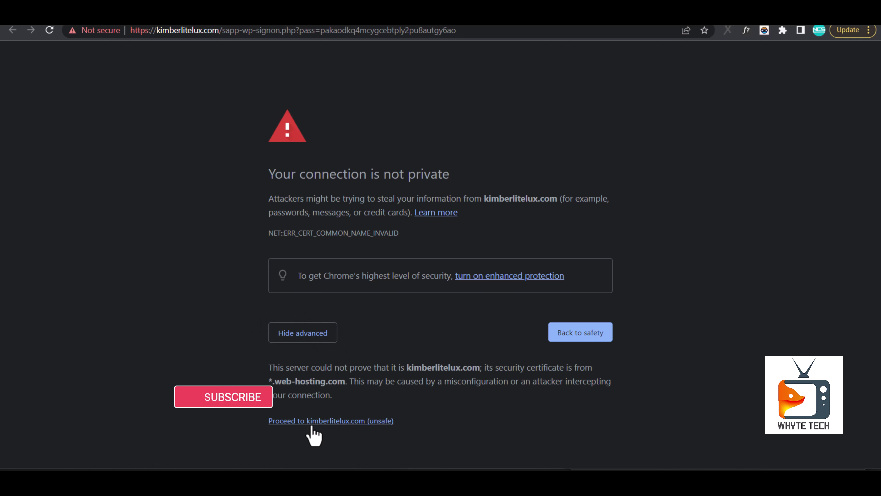